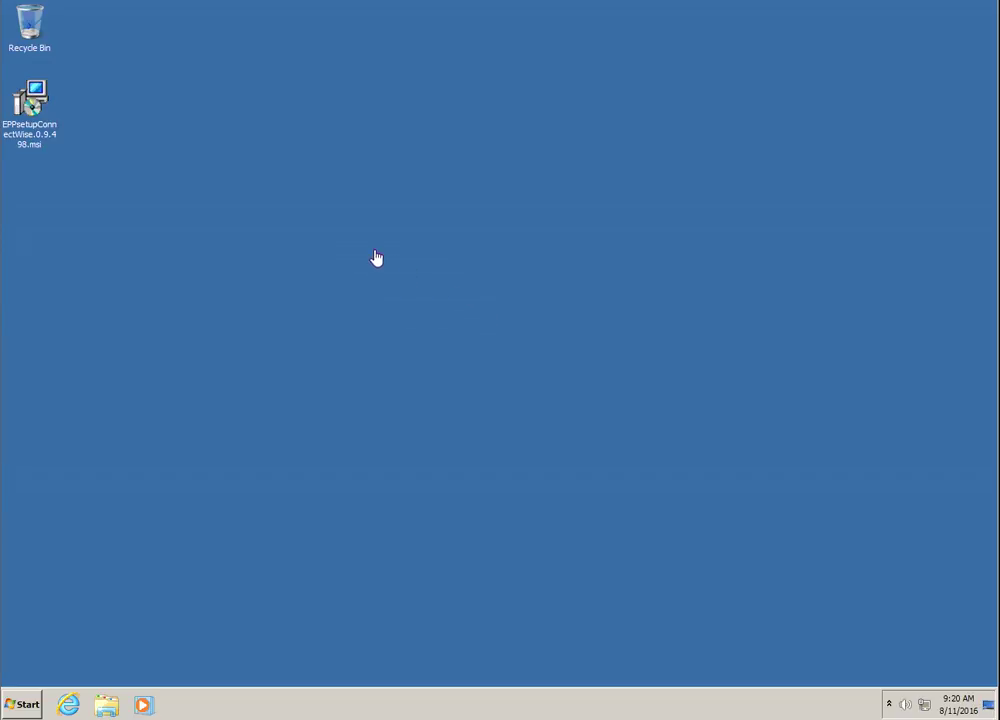
Install the ESET ConnectWise Plug-in from the EPPsetupConnectWise.0.9.498.msi file, accepting the license agreement and allowing the installation.
double_click(30, 108)
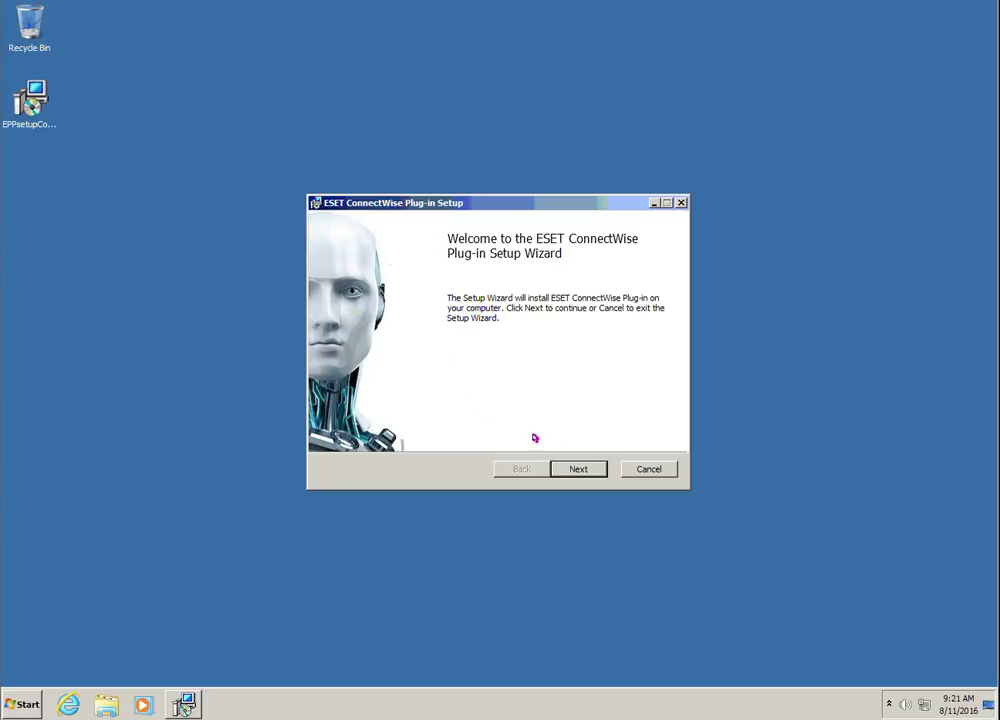
click(577, 469)
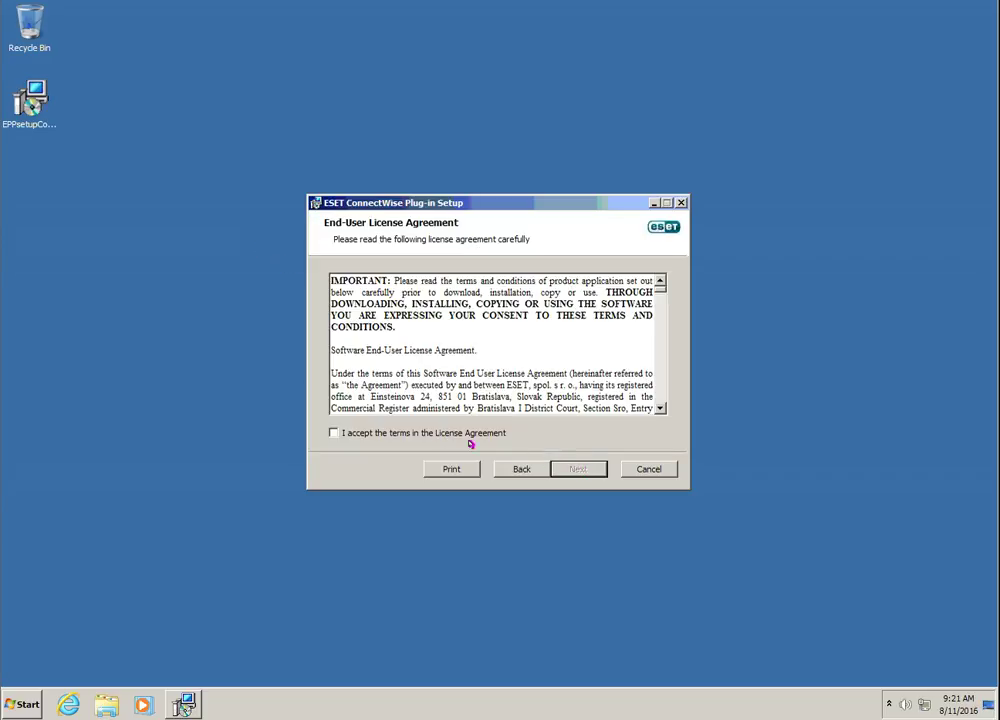
click(334, 433)
click(560, 467)
click(569, 469)
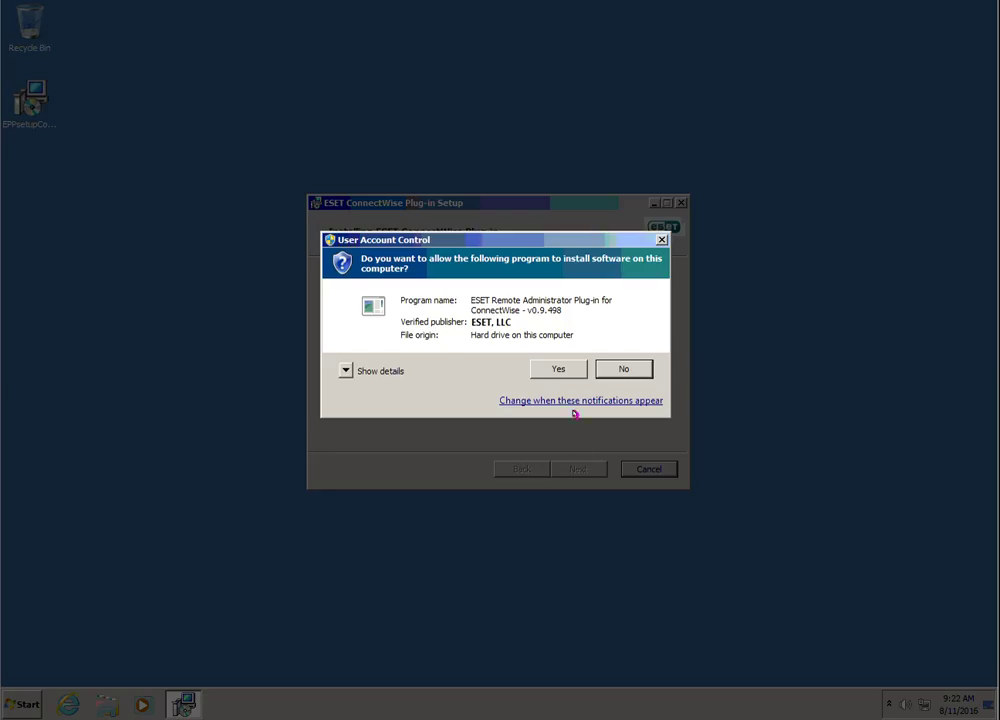
click(556, 366)
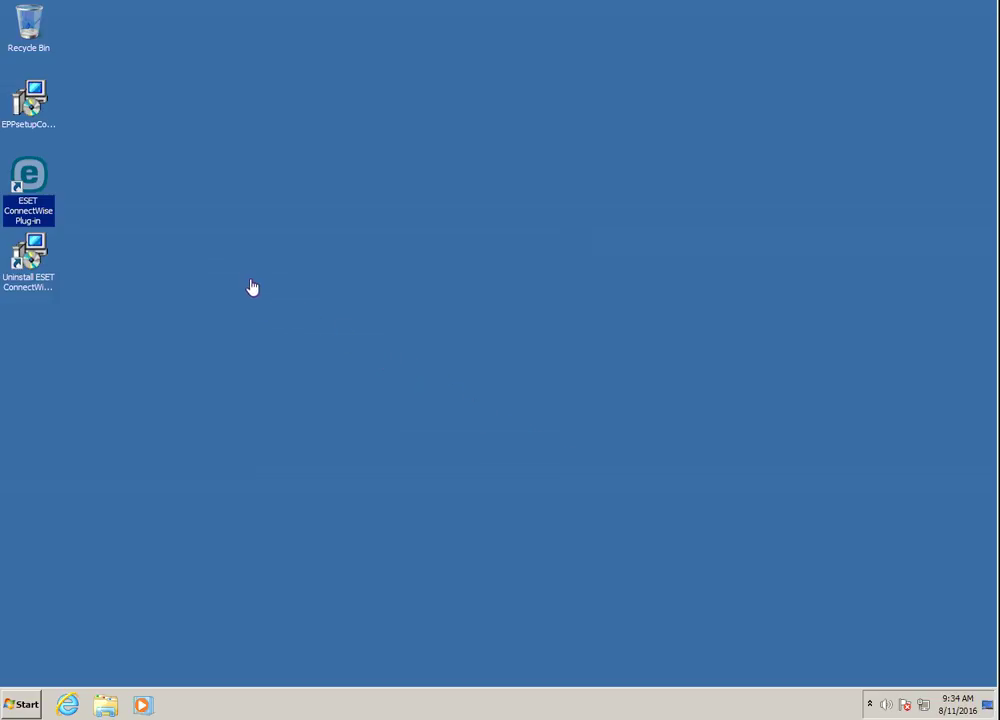
Launch the plug-in and add ERA server era64, port 2223, version 6.3, user Administrator, entering the account password and testing the connection.
double_click(30, 176)
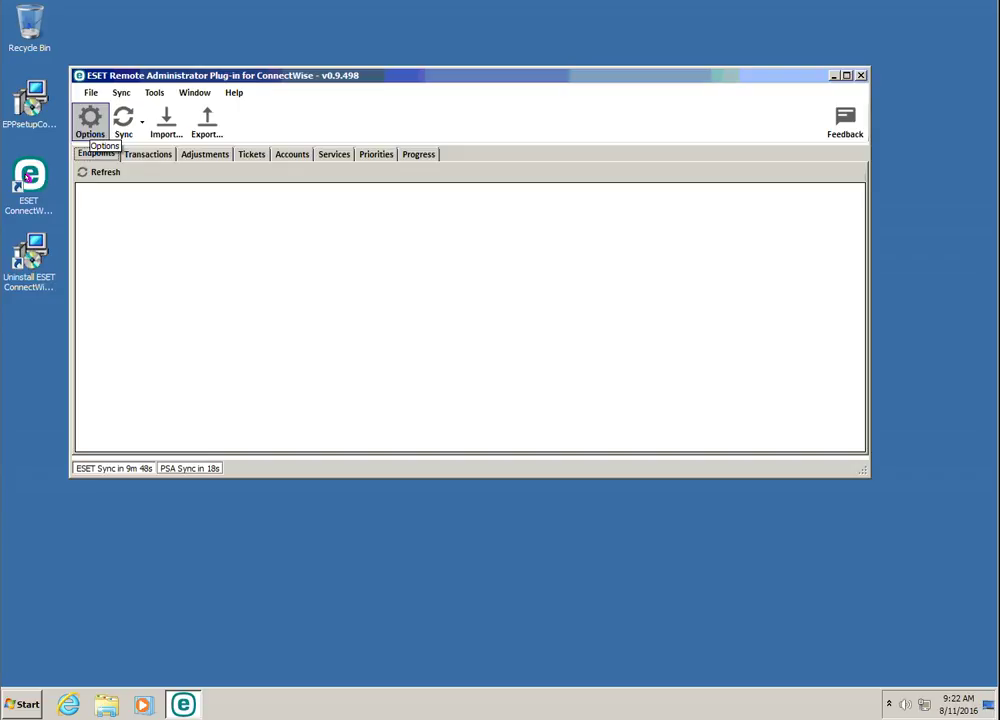
click(90, 122)
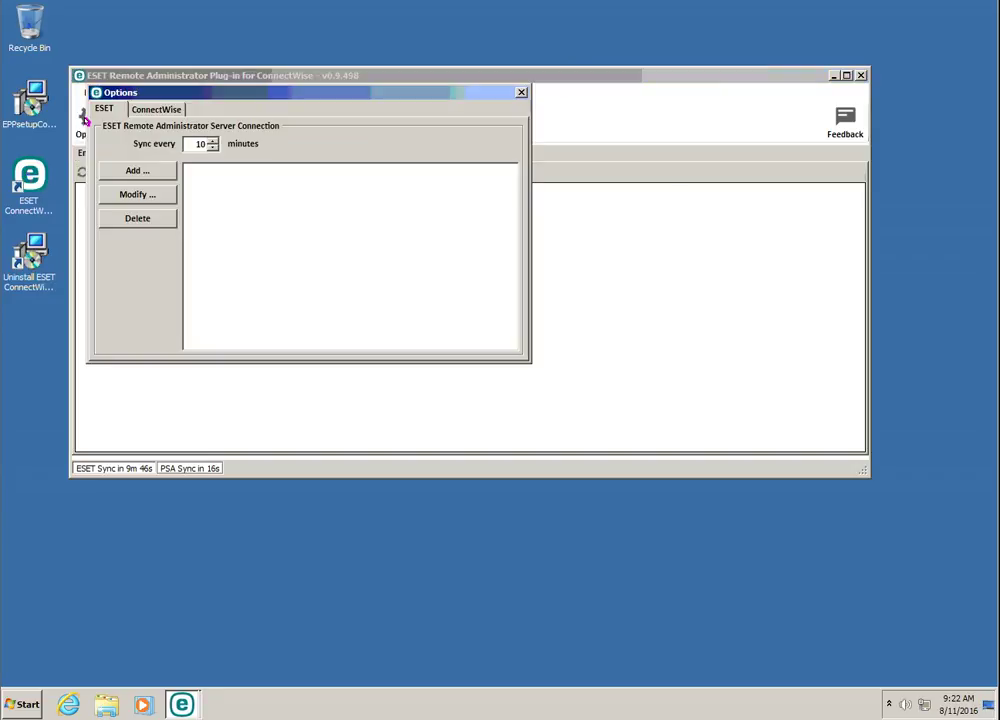
click(126, 168)
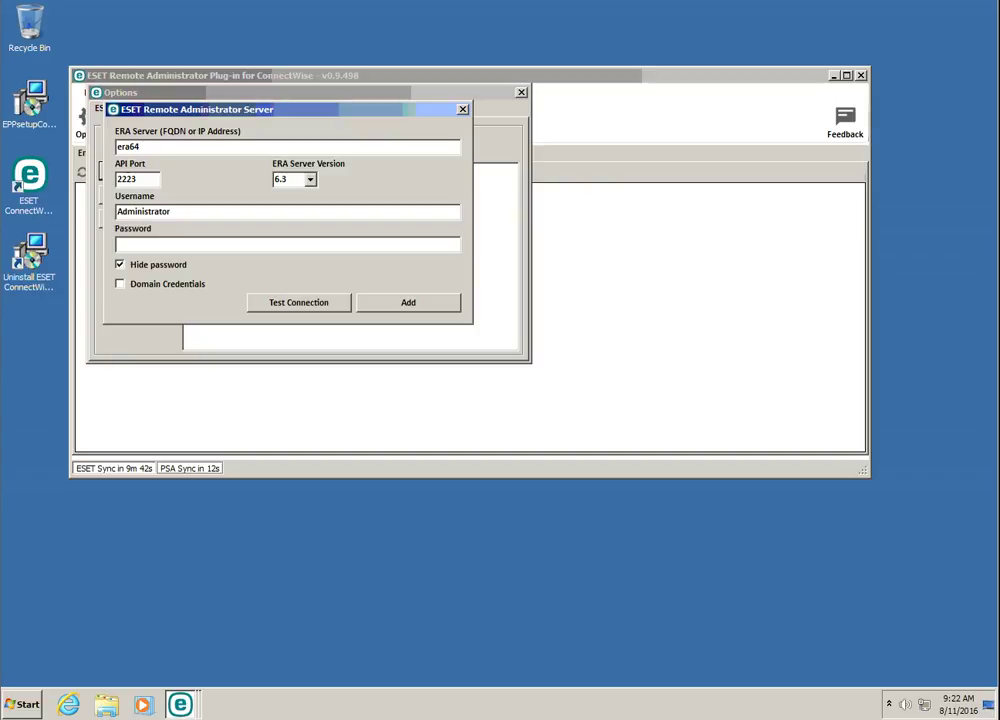
key(ctrl+v)
click(324, 301)
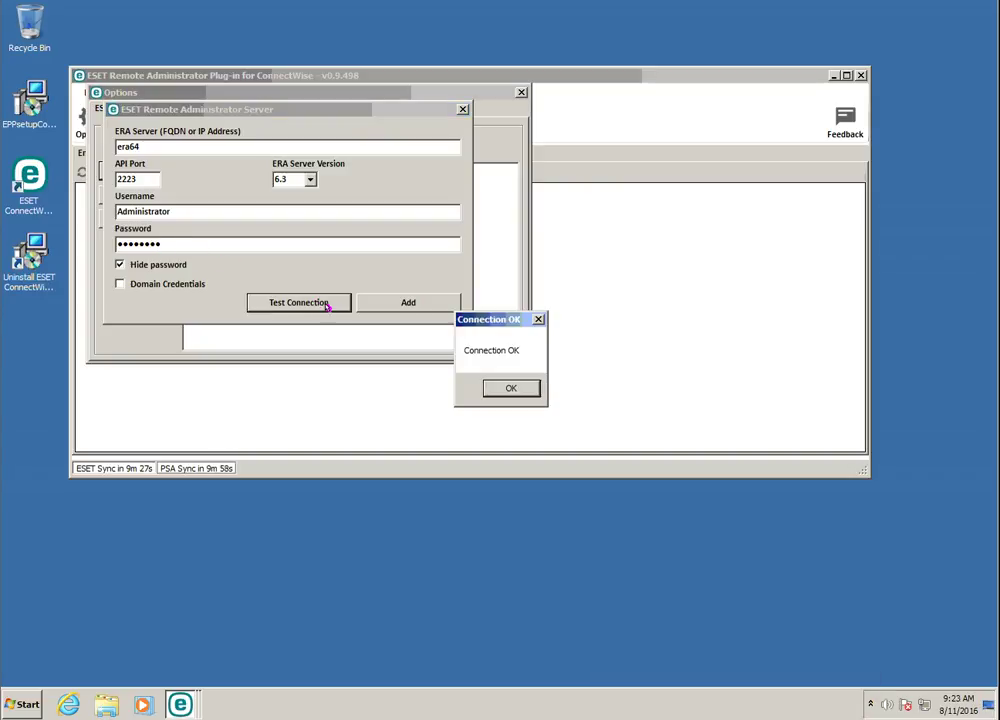
click(508, 388)
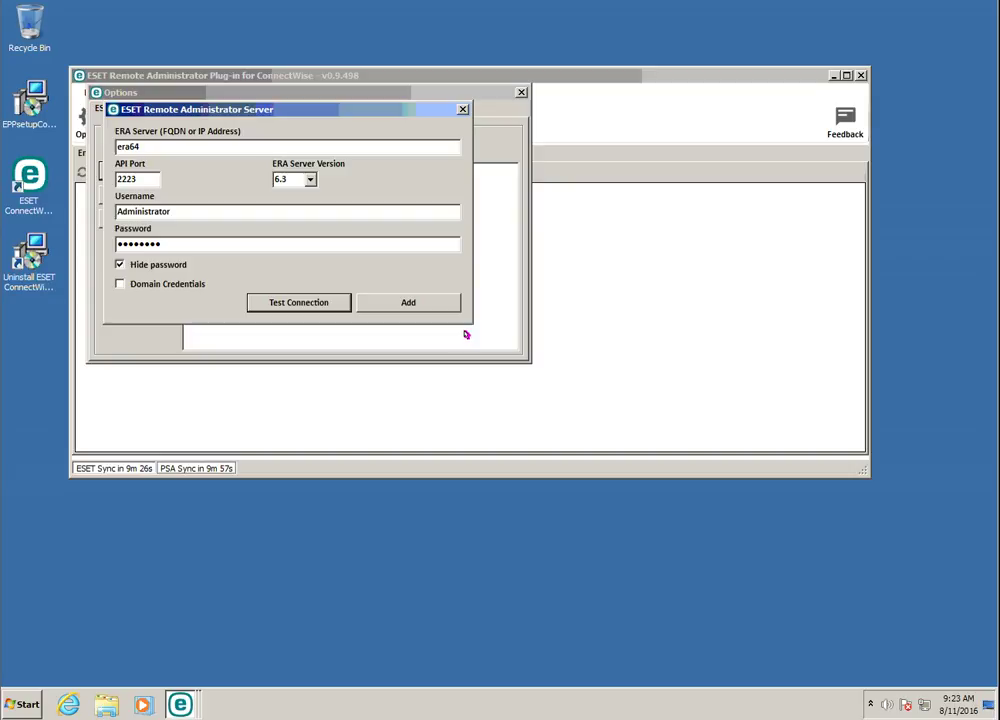
click(410, 301)
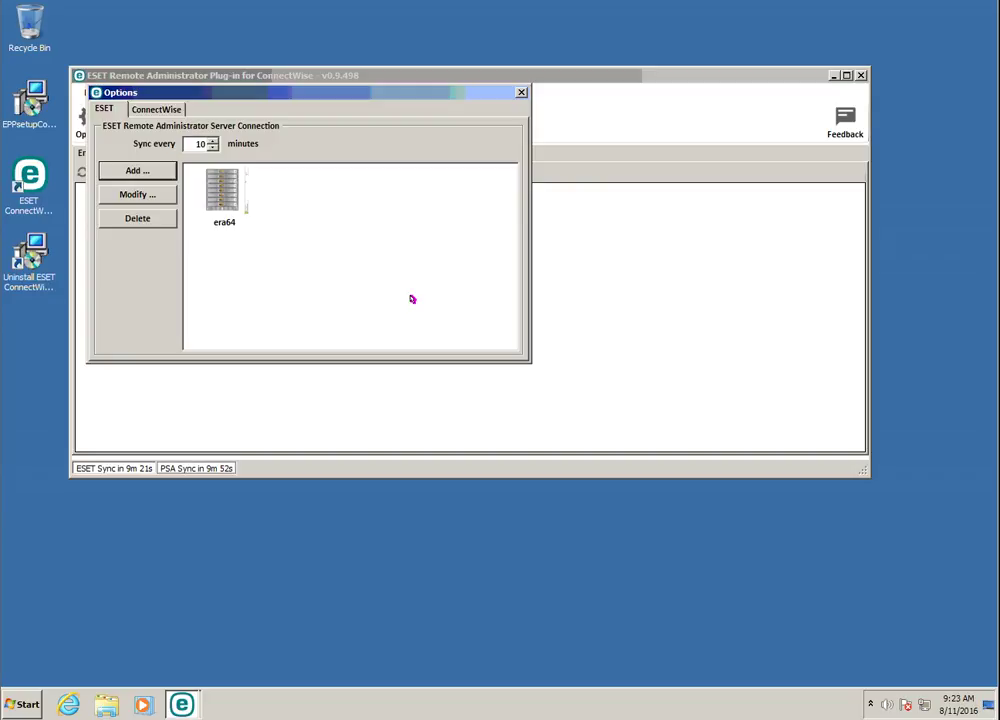
Configure and test the ConnectWise connection with the API public and private keys, server api-staging.connectwisedev.com and company eset_c, closing the options.
click(159, 112)
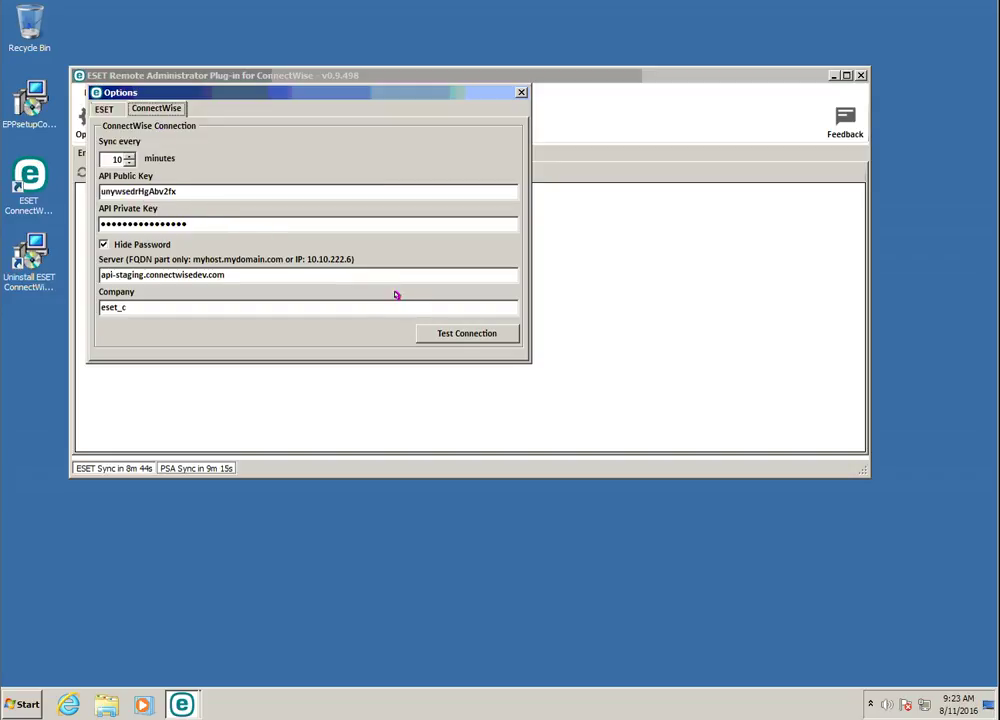
click(469, 333)
click(506, 389)
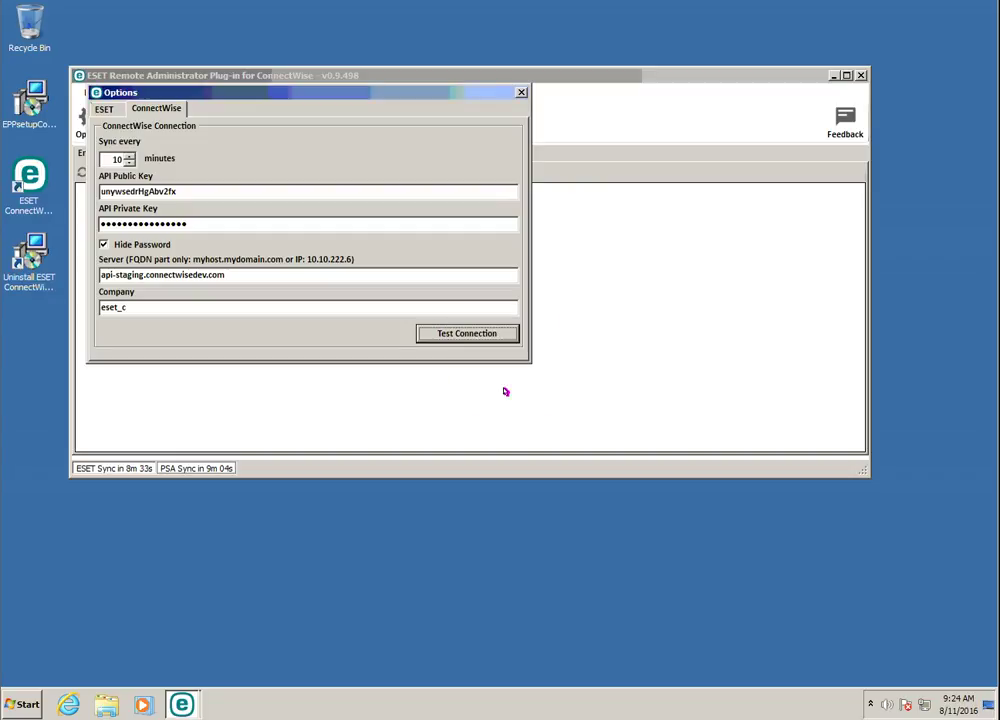
click(521, 92)
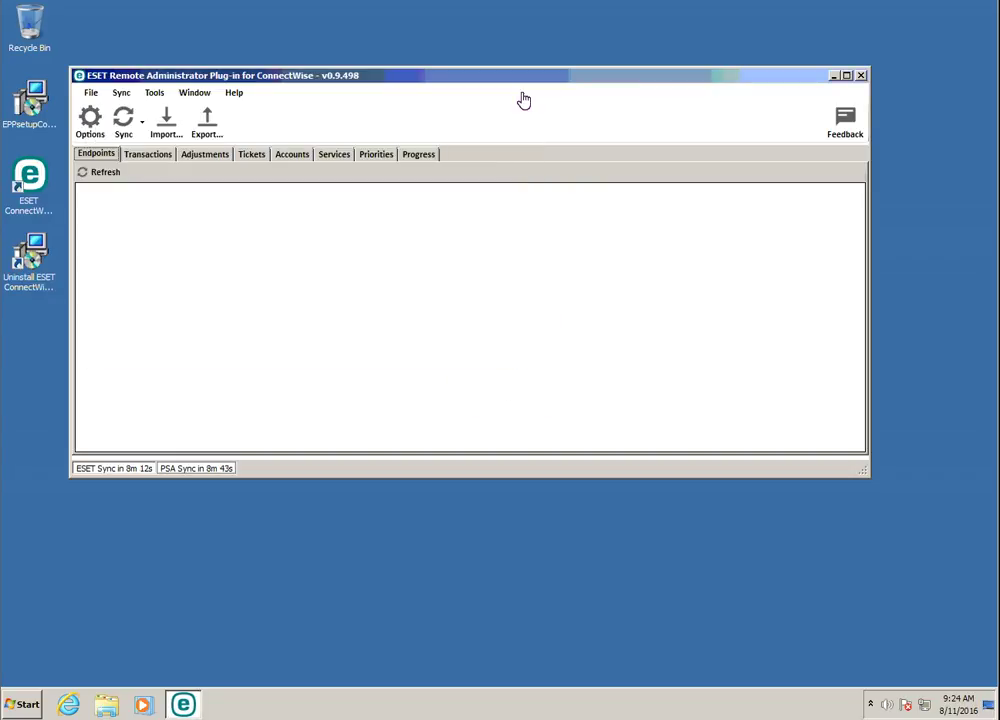
Show the progress log and synchronize both ConnectWise and ESET.
click(418, 154)
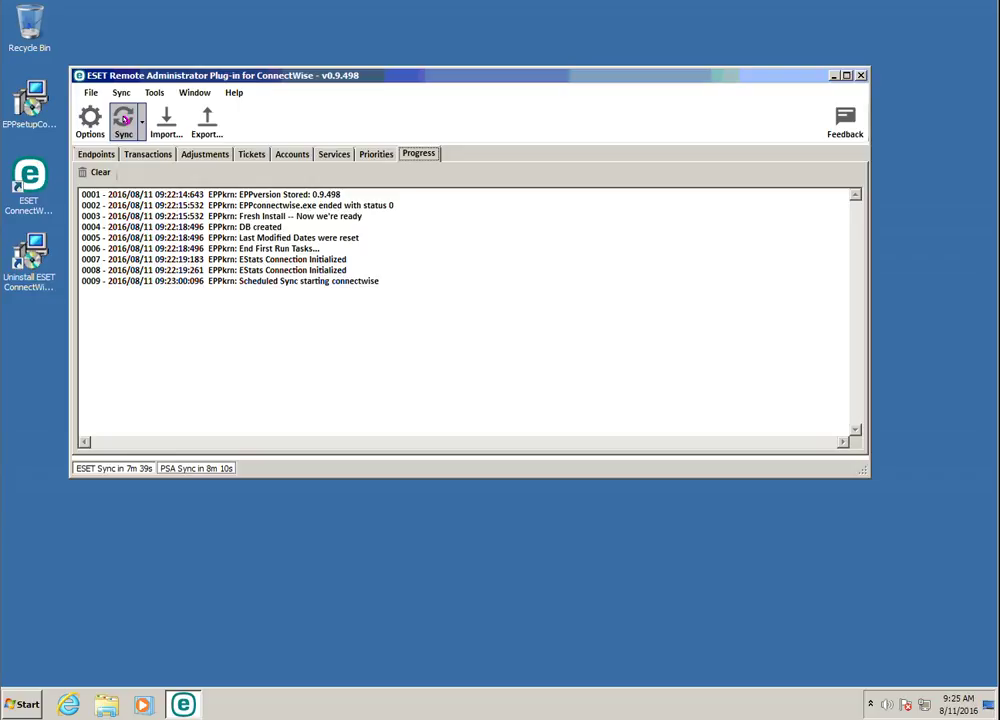
click(140, 119)
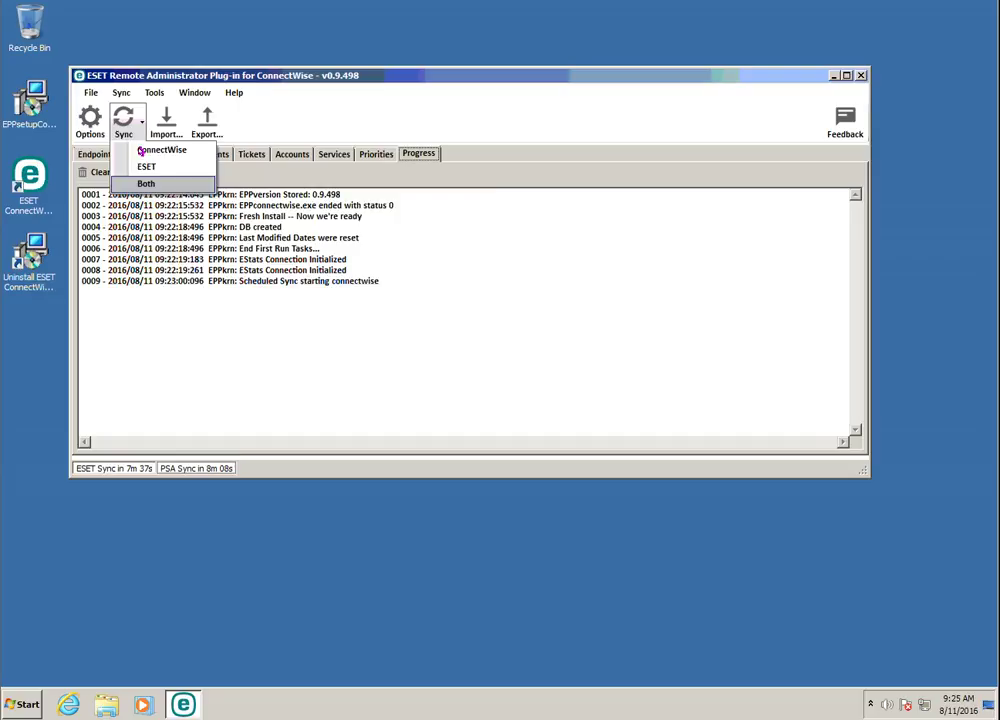
click(140, 183)
Map the ESET groups Arts Midwest to its recurrent time block agreement and Big Design, Inc. to Retainer Agreement for Big Design.
click(290, 154)
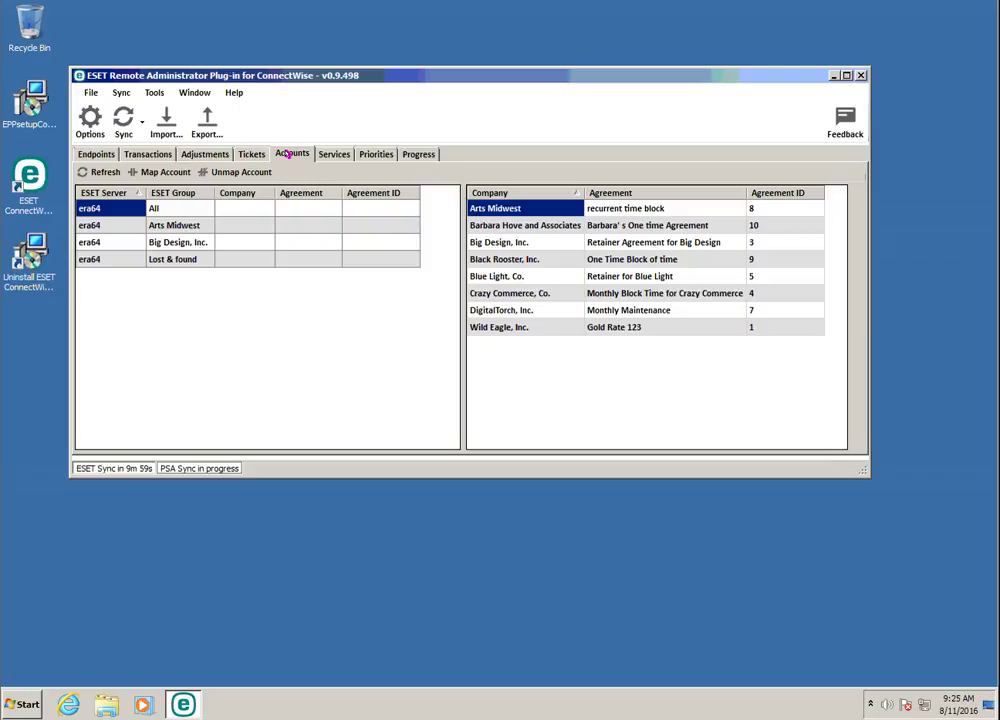
click(137, 225)
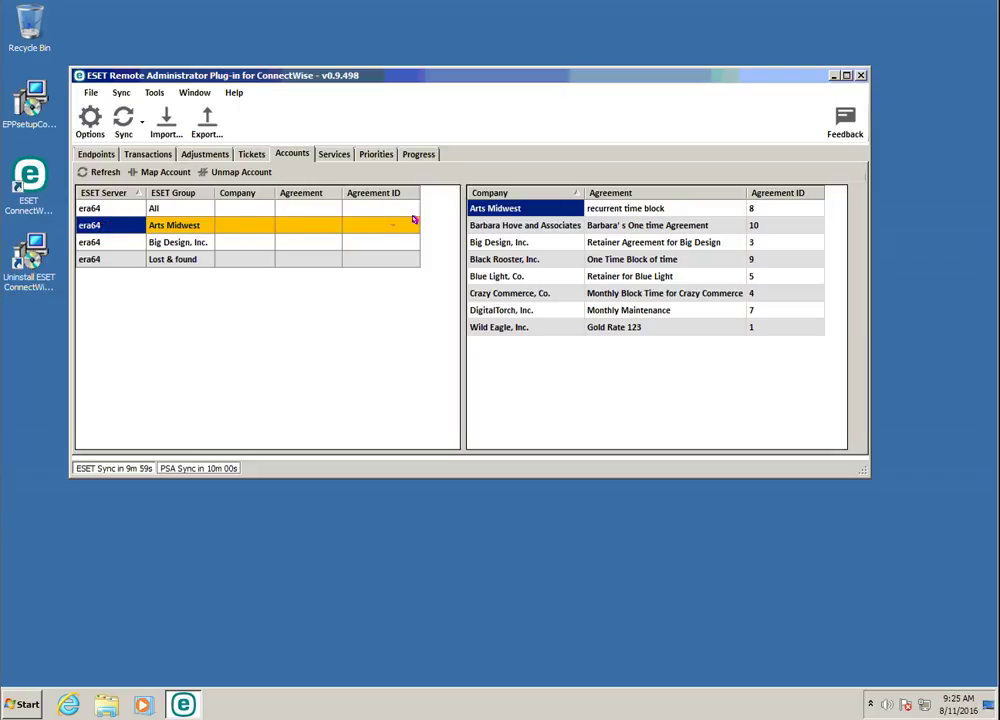
click(510, 209)
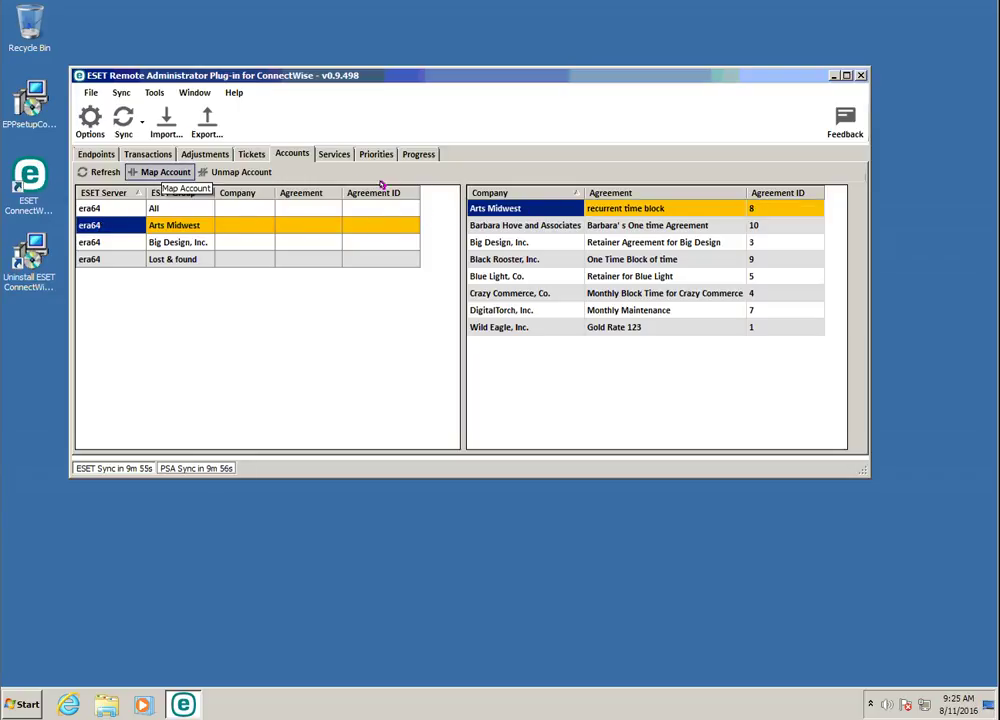
click(160, 172)
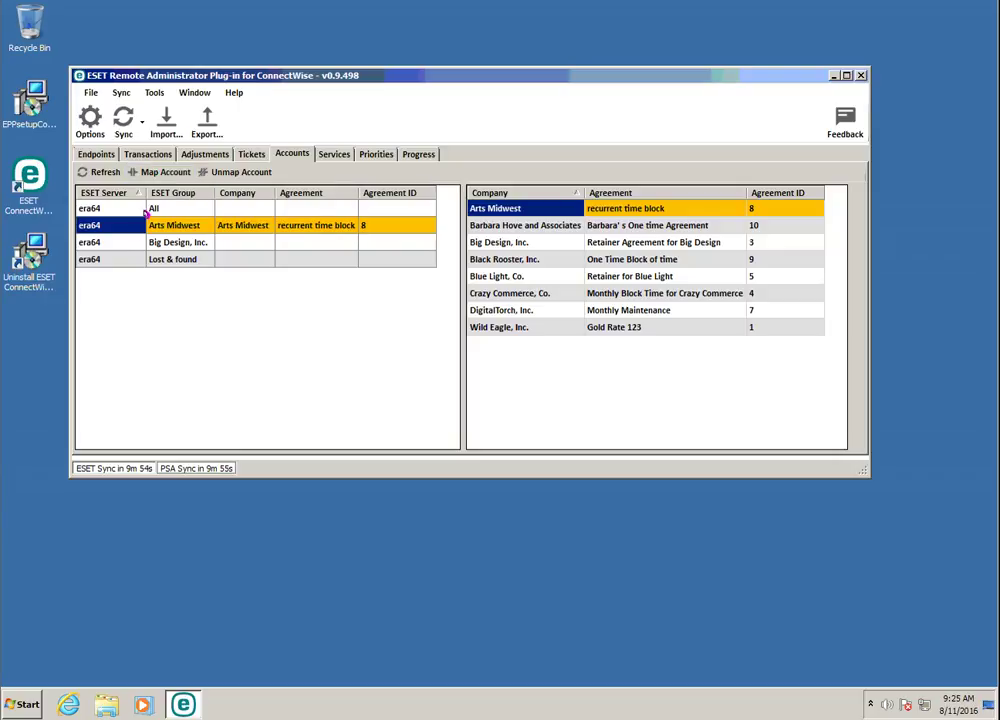
click(128, 241)
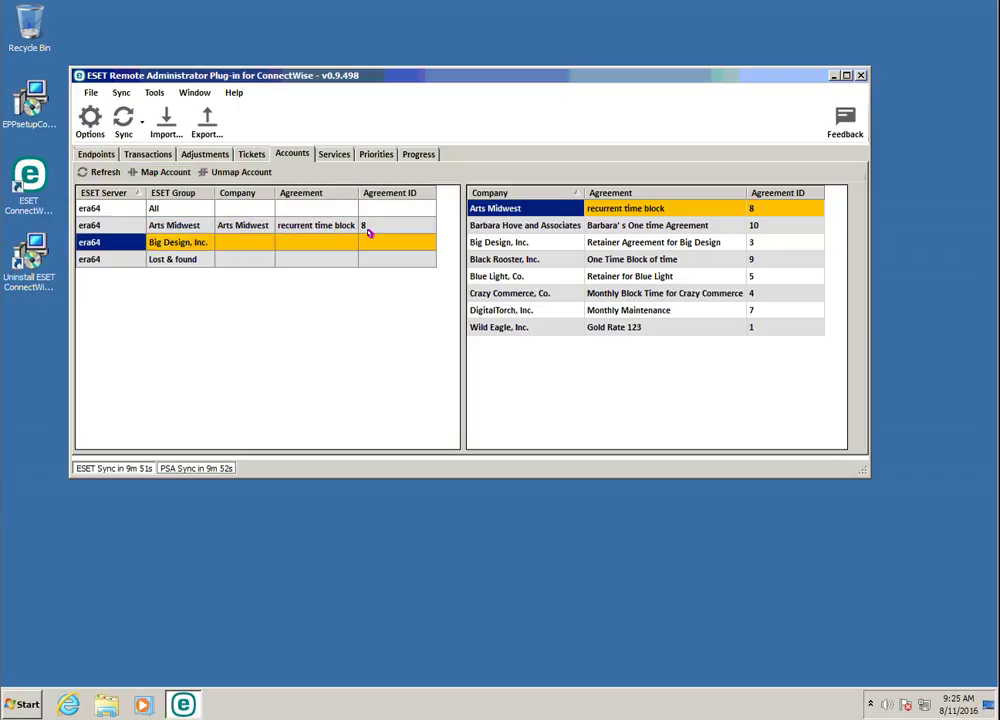
click(478, 242)
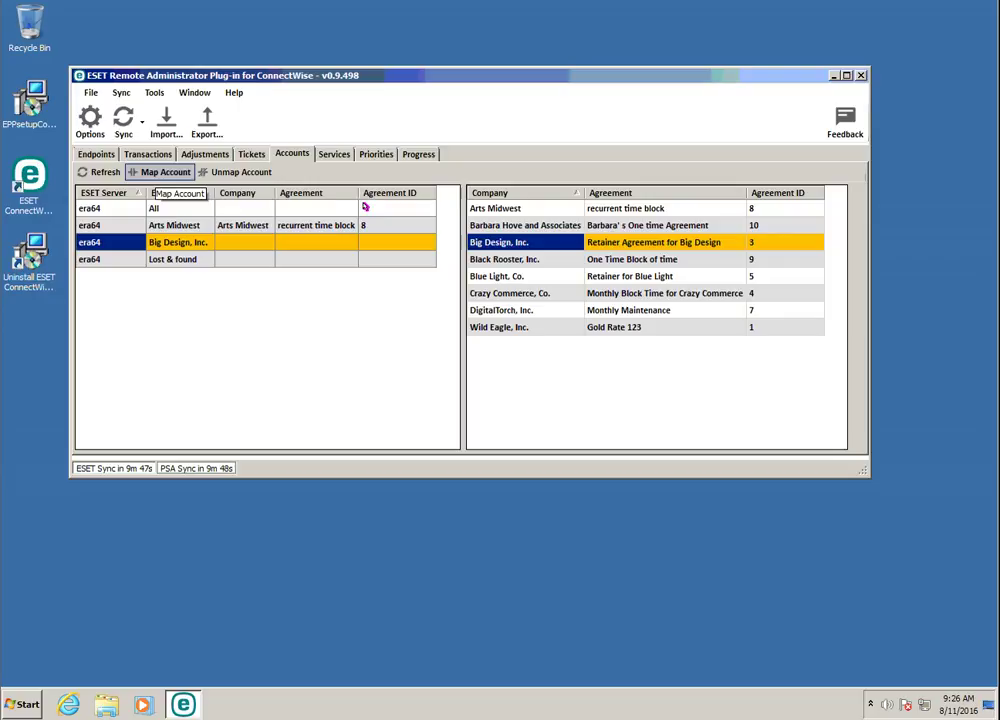
click(163, 172)
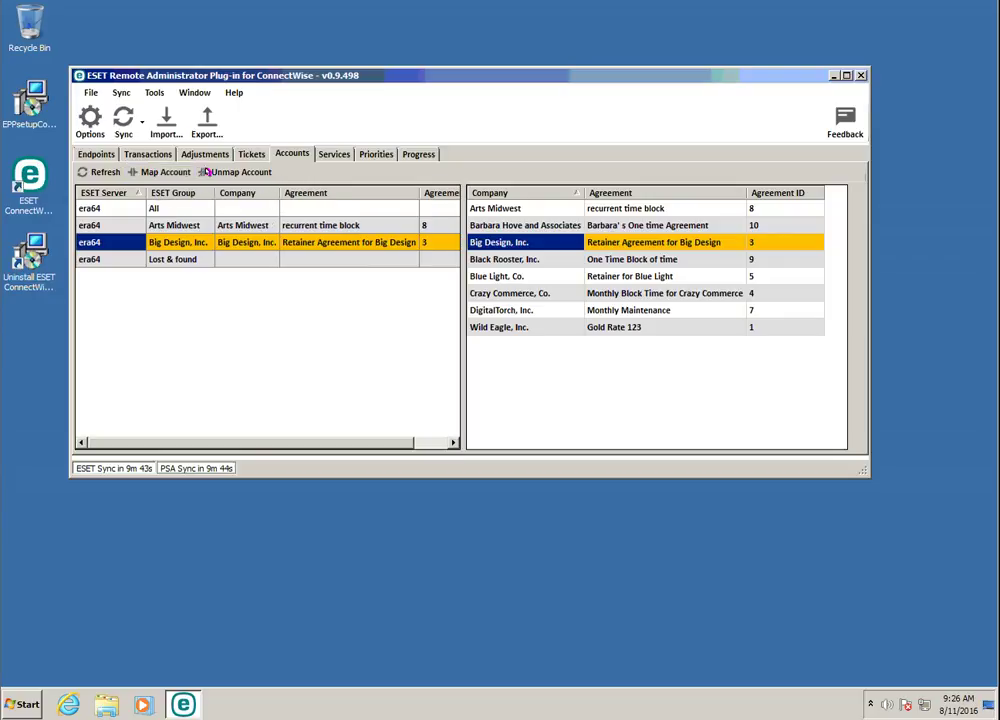
Map ESET Endpoint Antivirus (Microsoft Windows) to the EEA service and ESET Endpoint Security (Microsoft Windows) to EES.
click(330, 154)
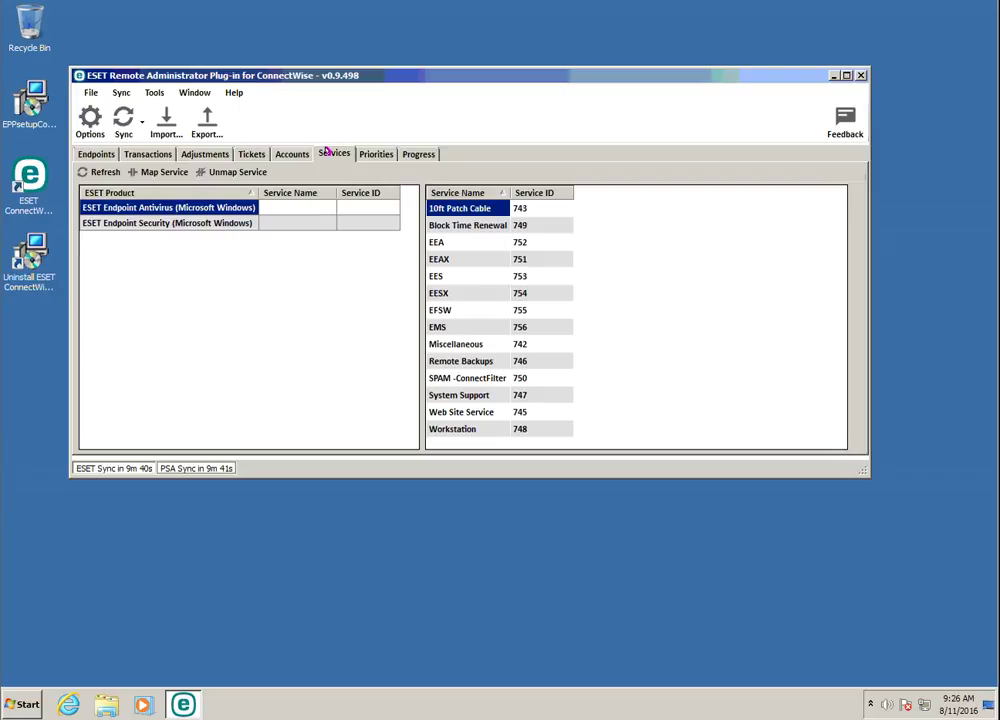
click(234, 207)
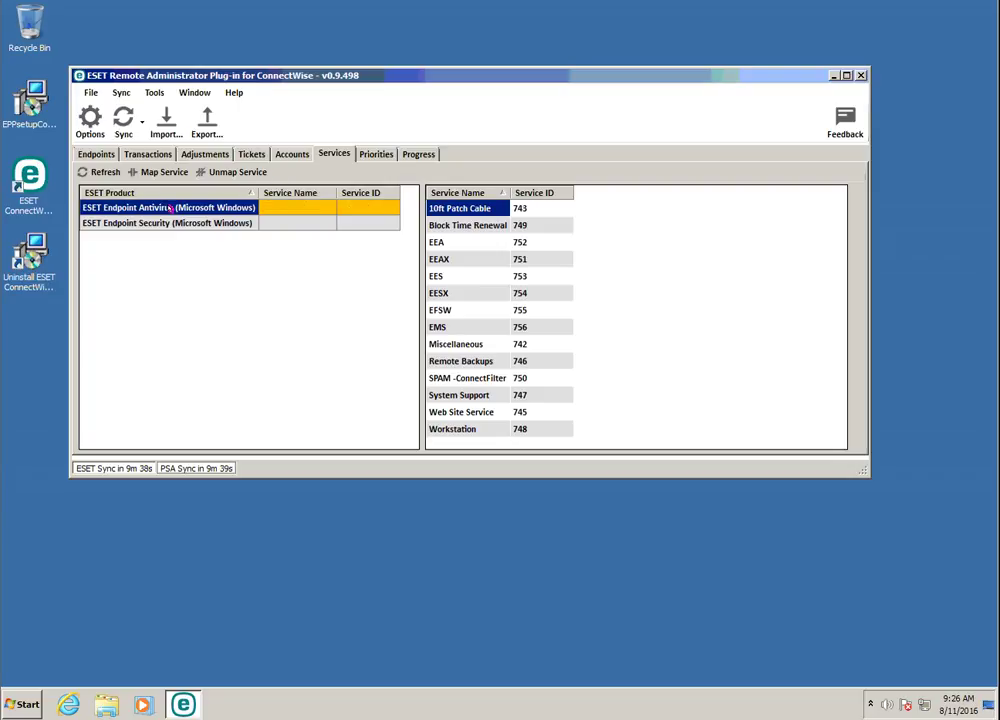
click(430, 242)
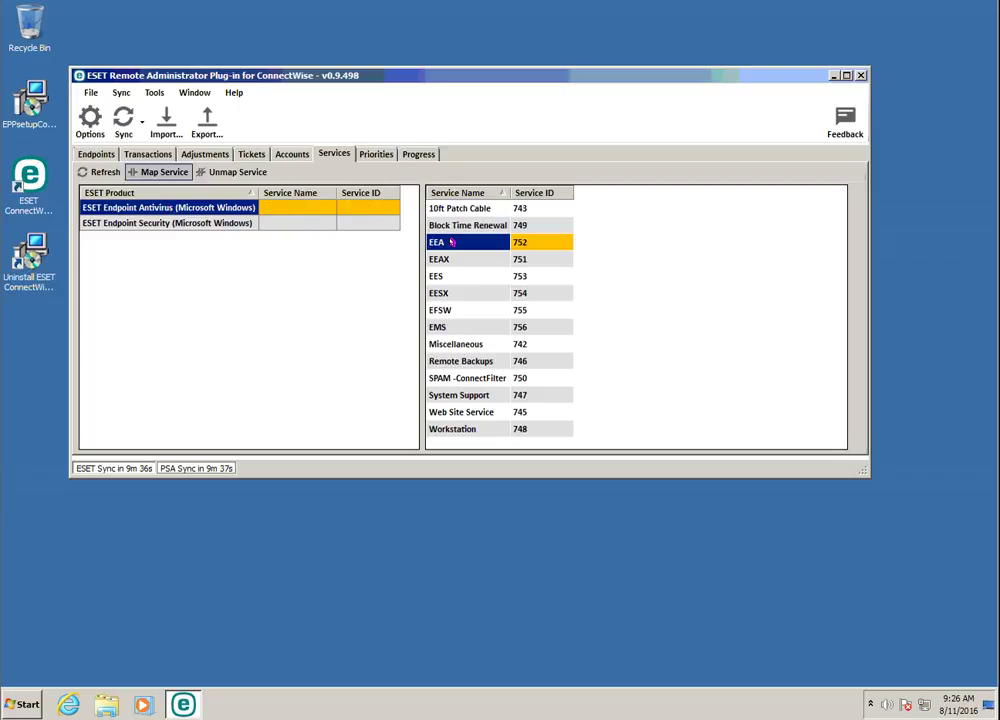
click(150, 172)
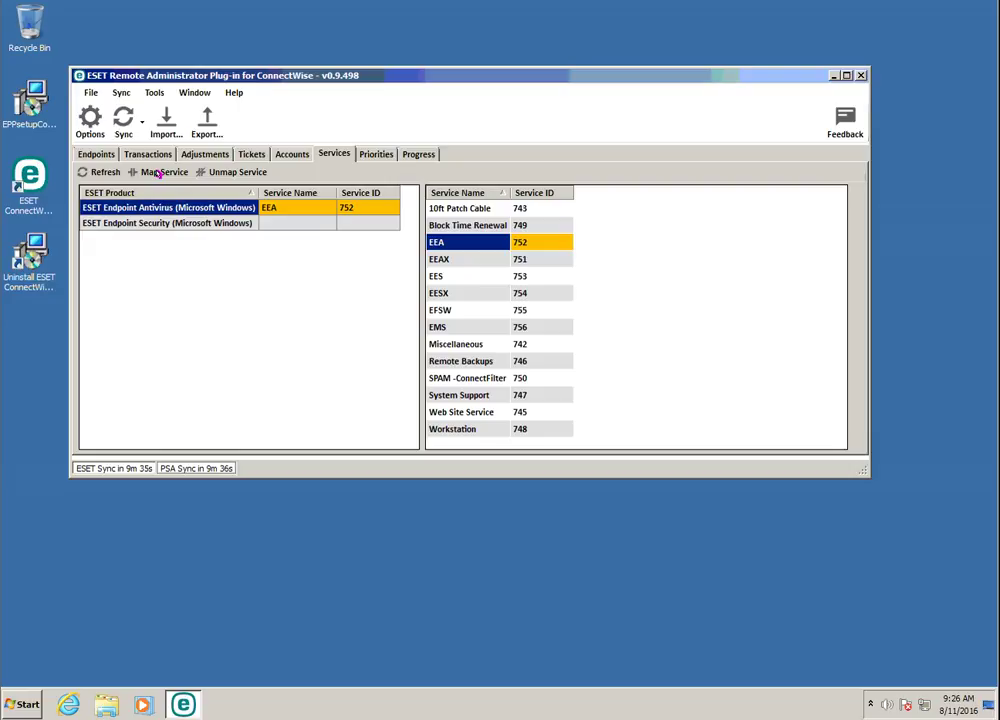
click(188, 223)
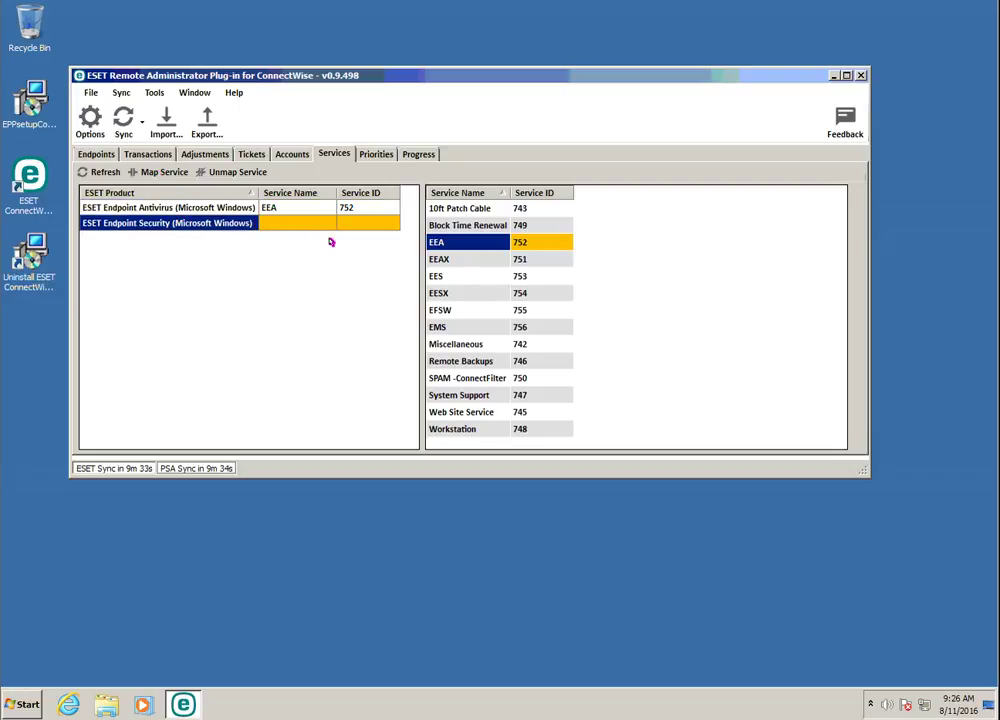
click(437, 276)
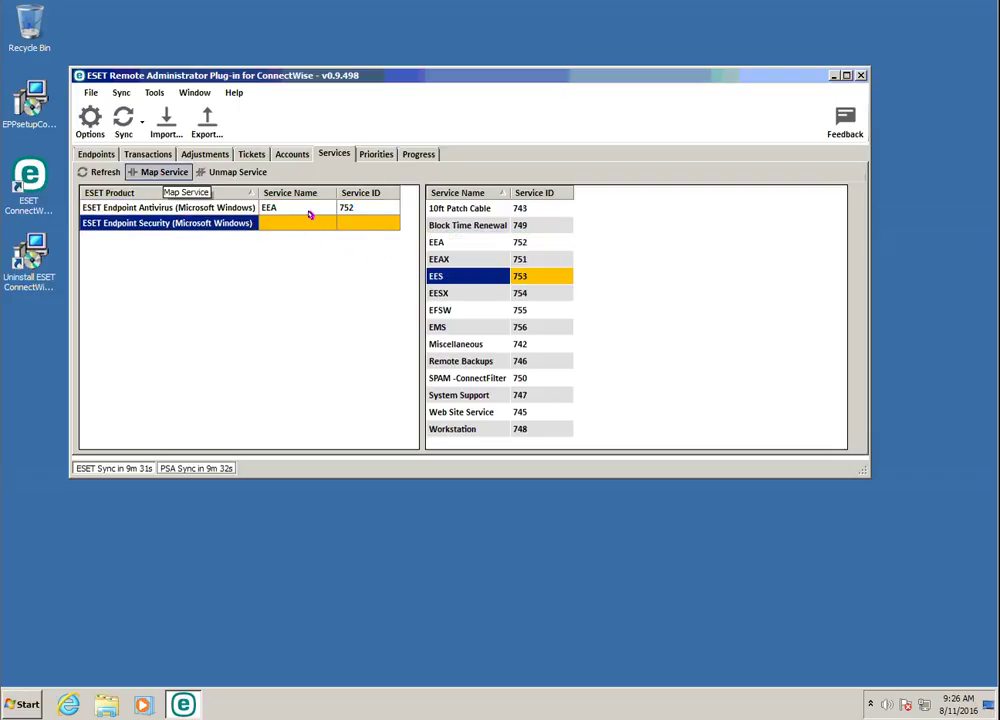
click(158, 171)
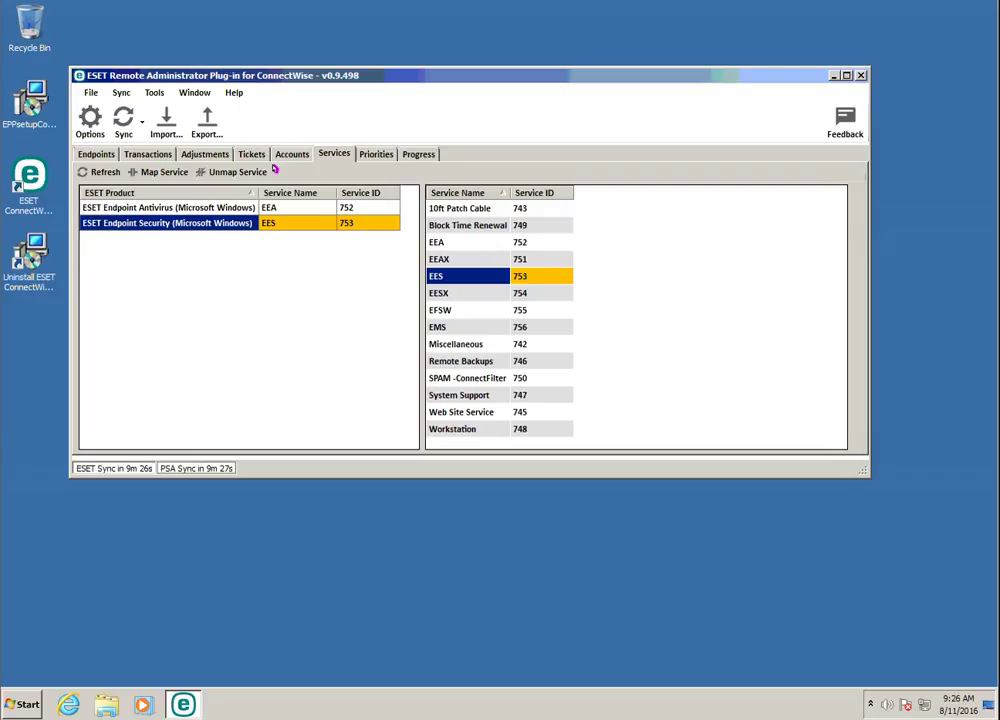
Map the Not activated security product group to Priority 2 - Quick Response and Problematic computers to Priority 3 - Normal Response.
click(369, 155)
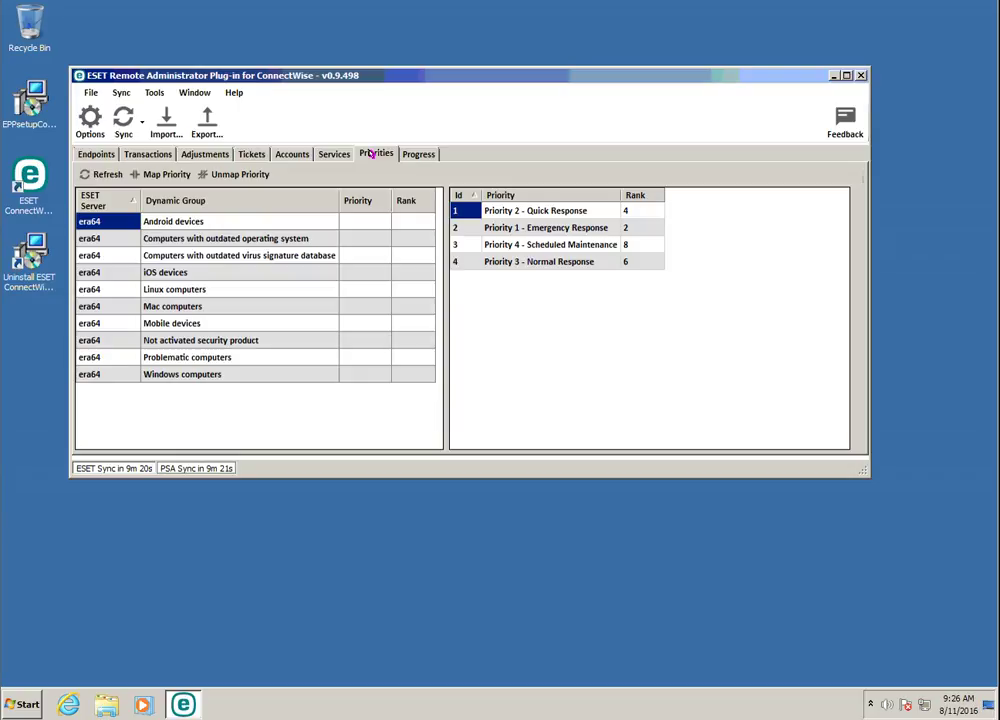
click(148, 341)
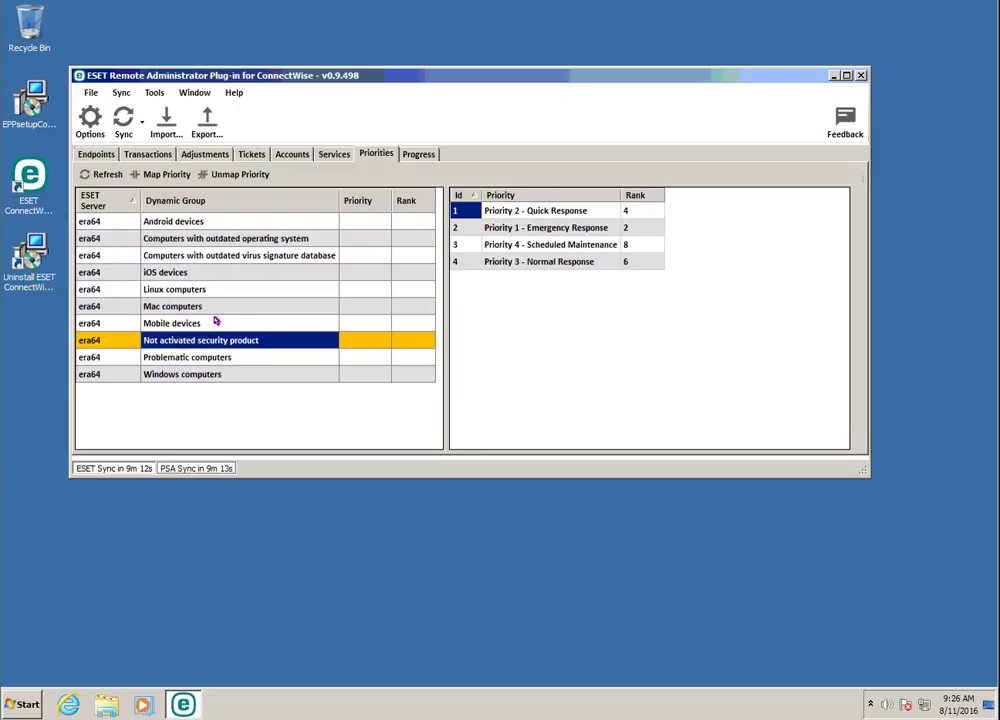
click(474, 219)
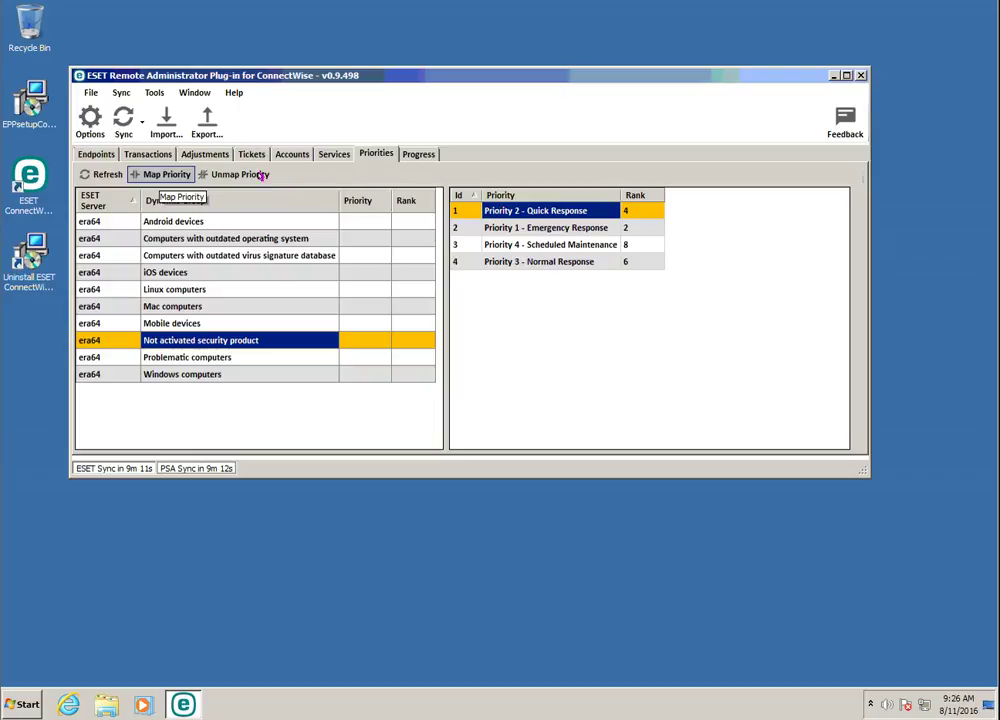
click(160, 174)
click(176, 360)
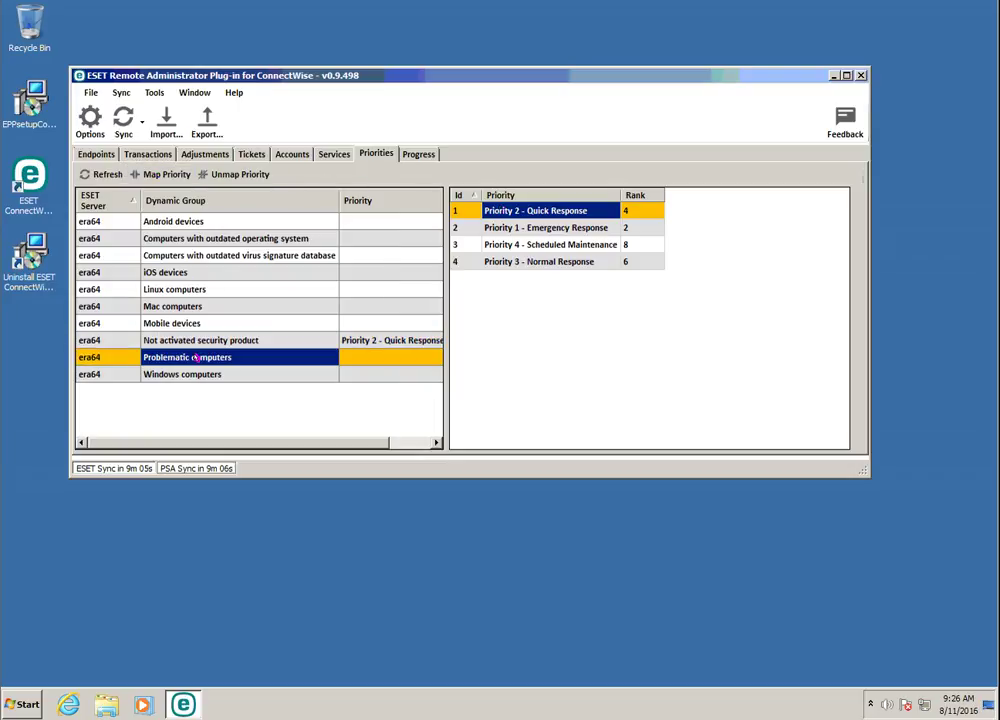
click(530, 261)
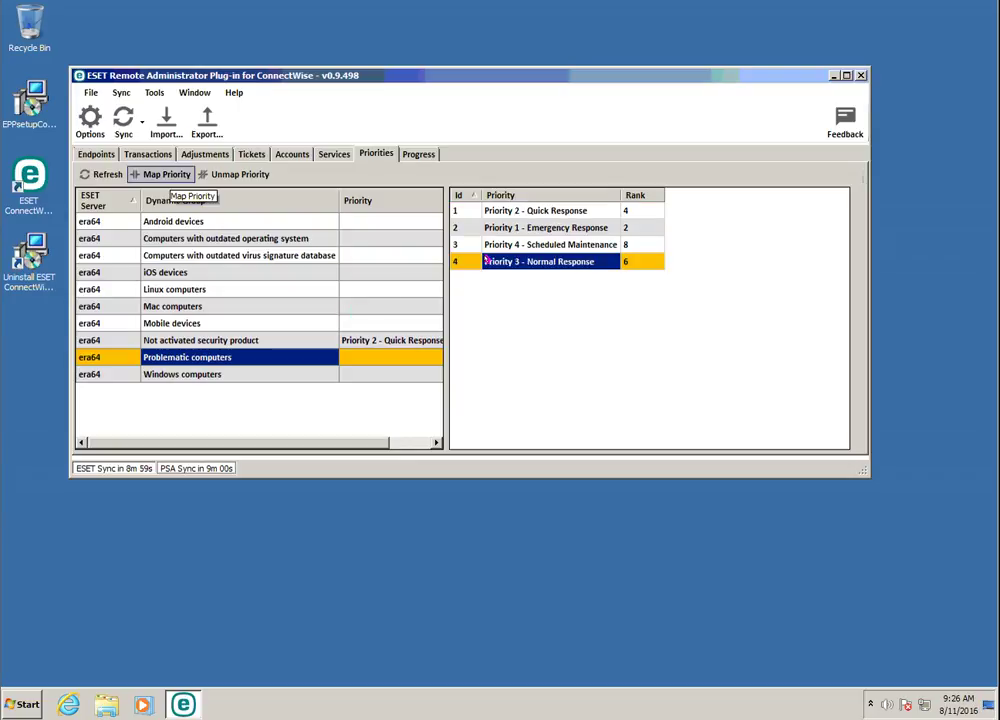
click(164, 174)
Review the license count adjustments and the list of tickets, and bring up the available tools.
click(205, 153)
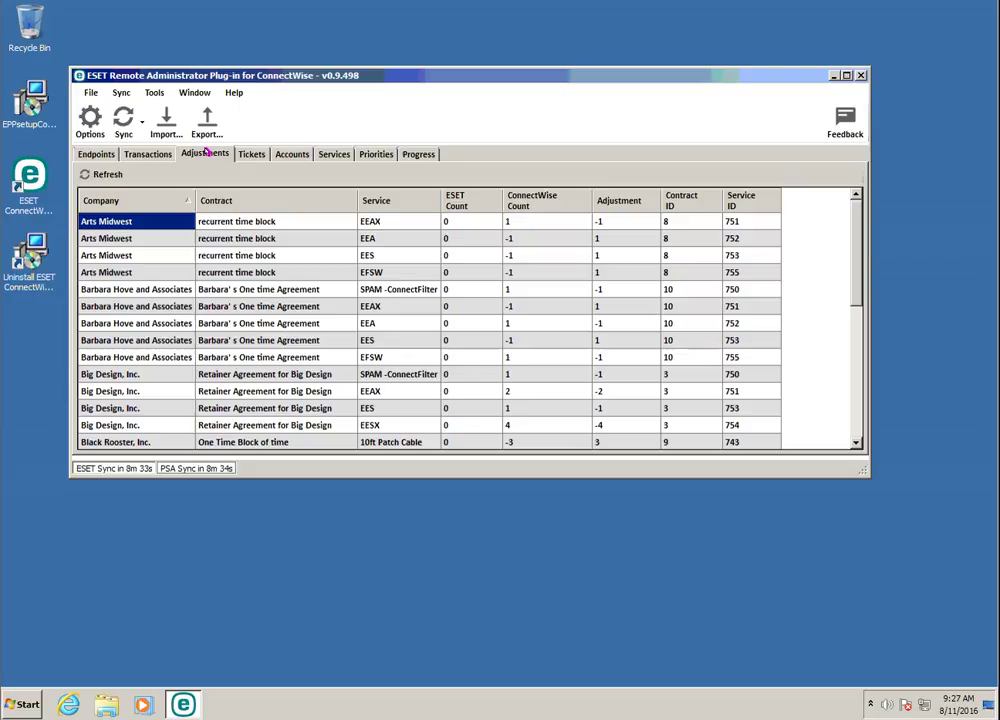
click(251, 154)
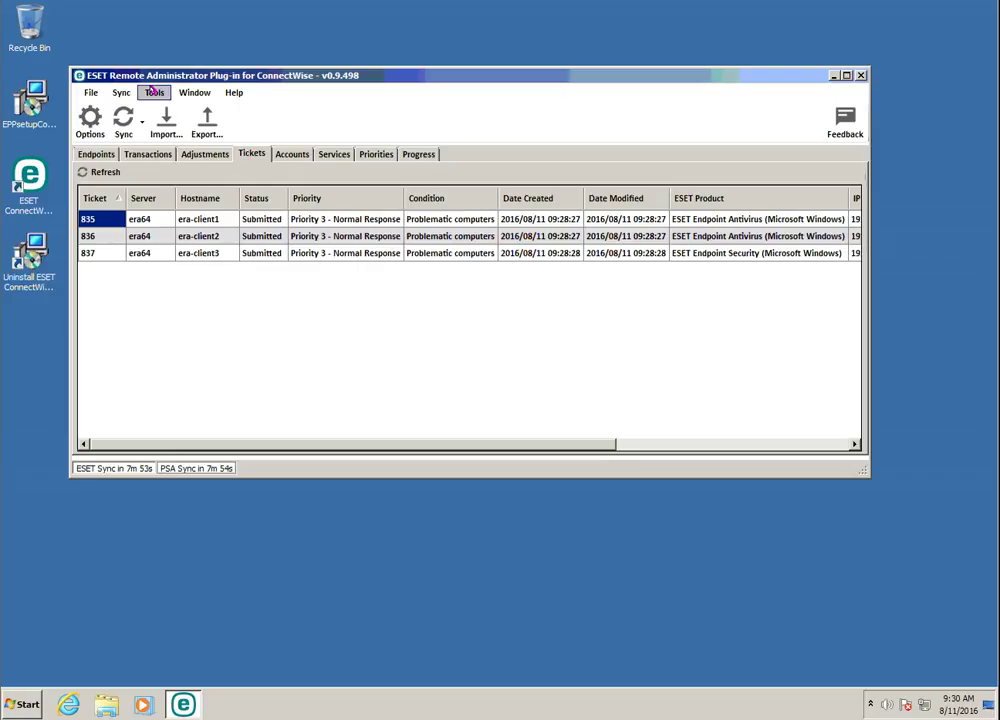
click(152, 91)
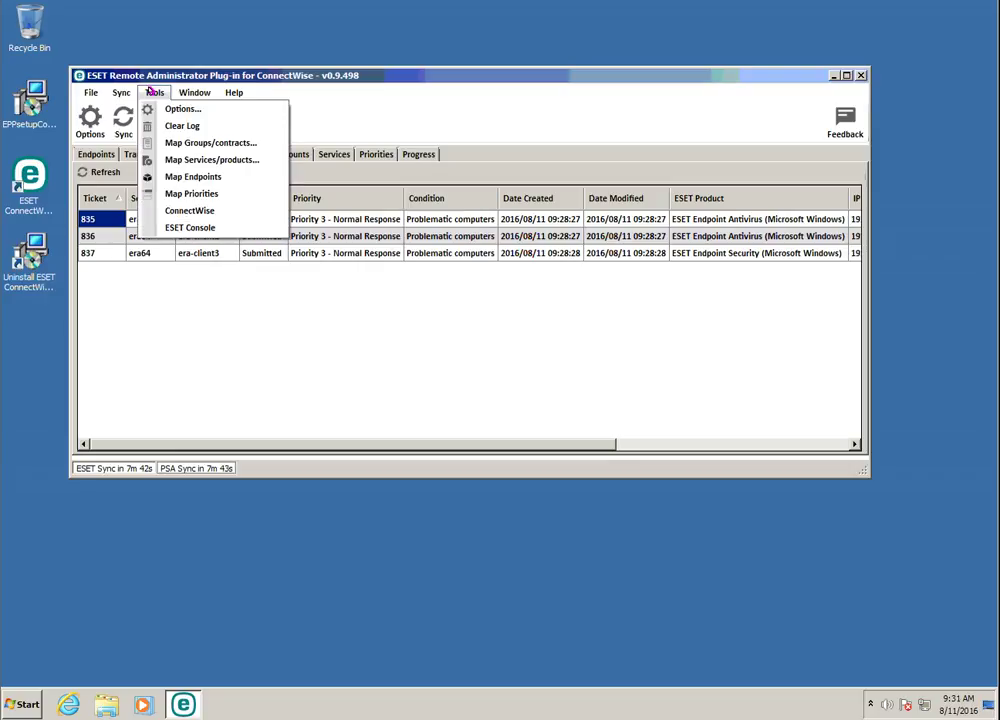